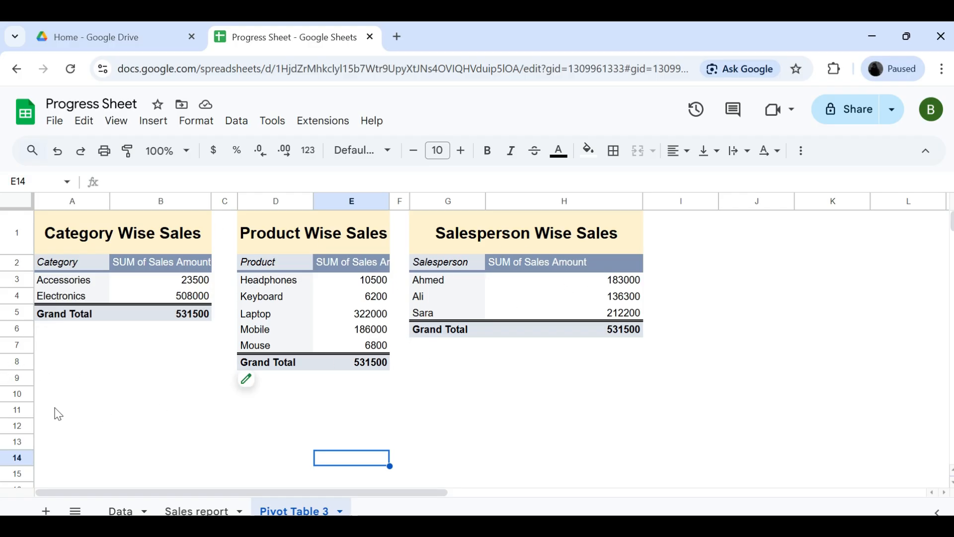
pyautogui.click(131, 222)
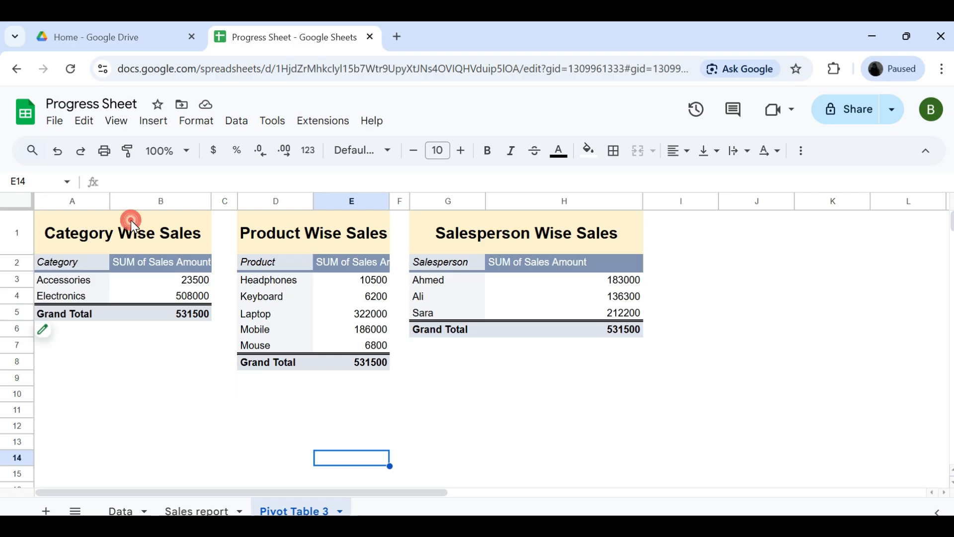
pyautogui.click(320, 227)
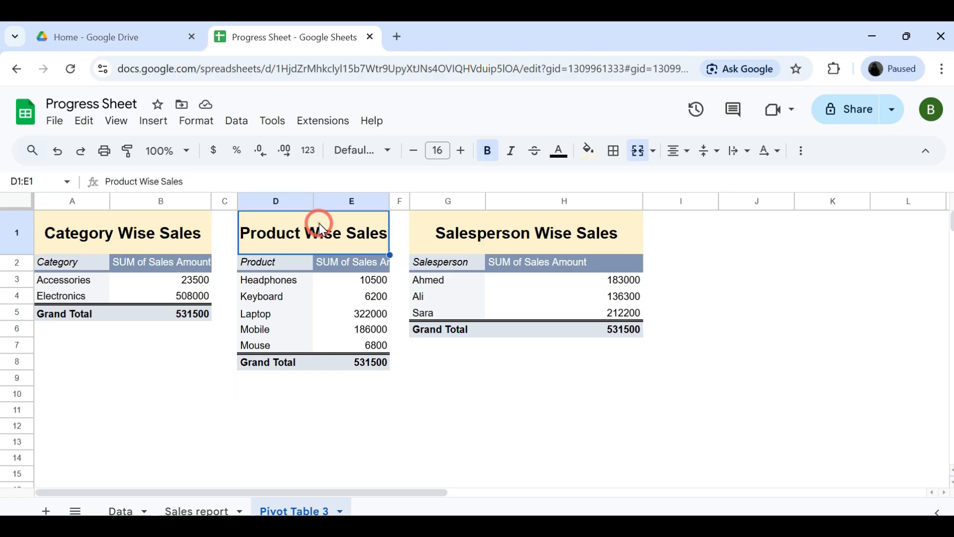
pyautogui.click(512, 237)
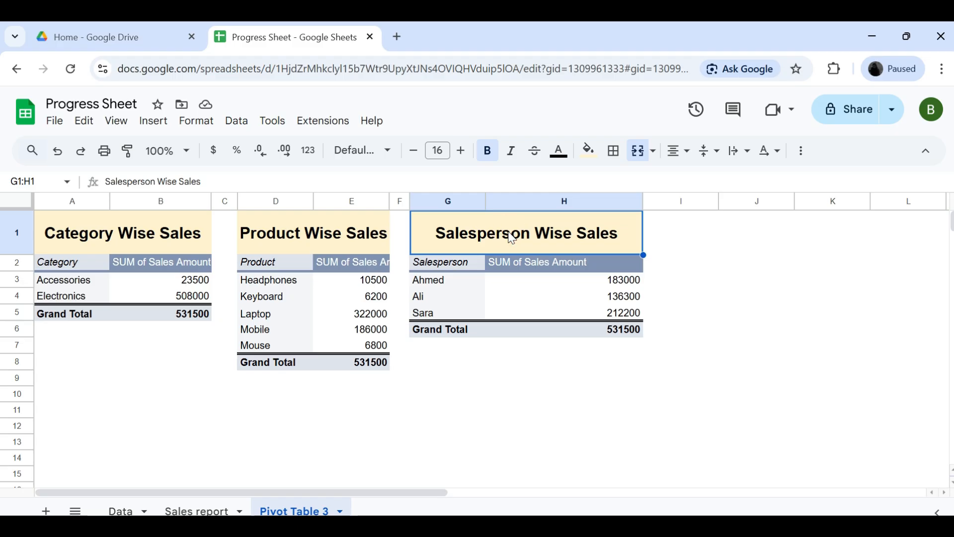
pyautogui.click(469, 456)
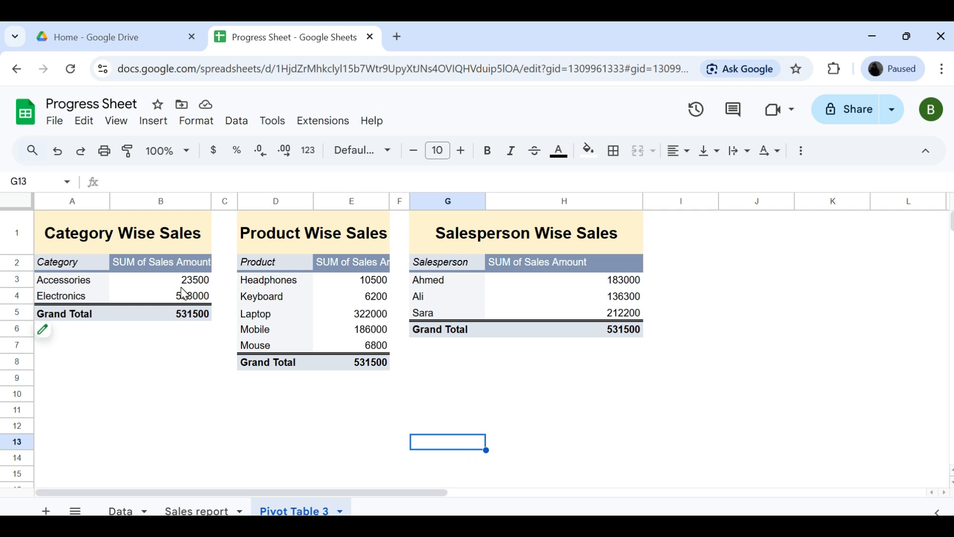
# Insert a pie chart of sales amount by category from the Category Wise Sales pivot table.
pyautogui.click(162, 287)
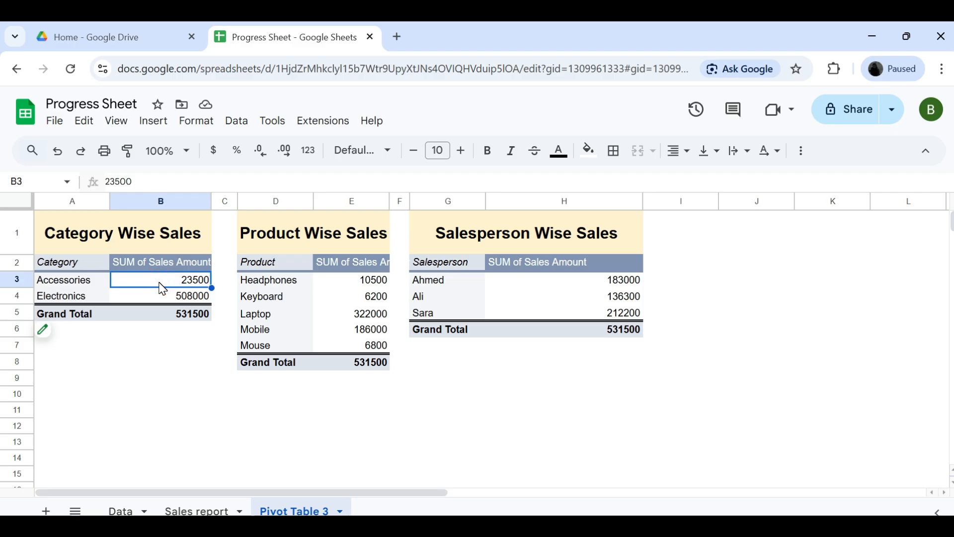
pyautogui.click(154, 121)
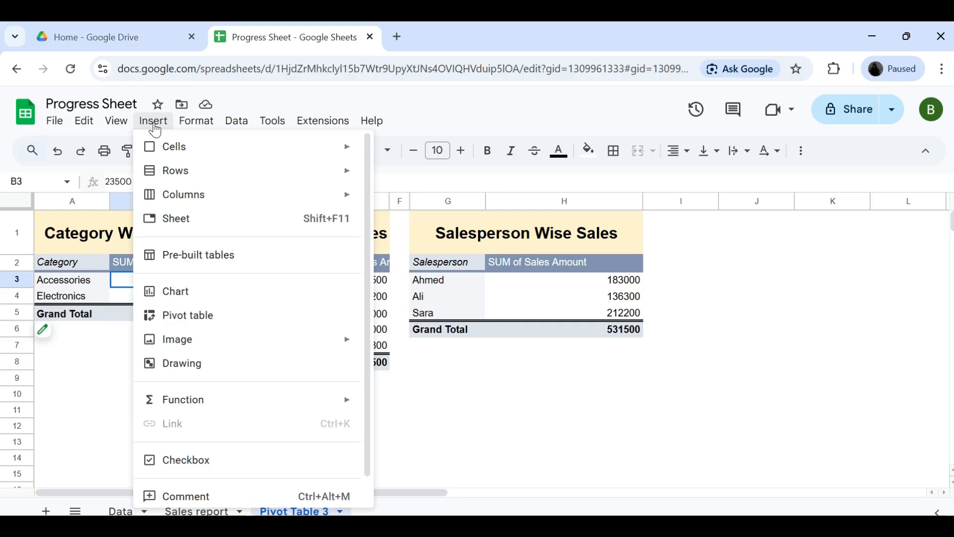
pyautogui.click(178, 297)
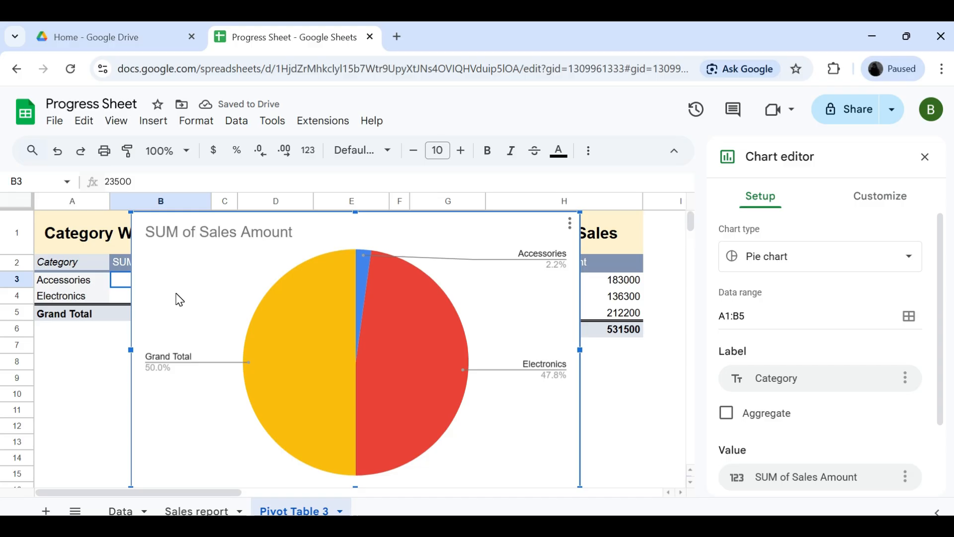
# Shrink the category pie chart and place it under the Category Wise Sales table, starting around row 9.
pyautogui.moveTo(580, 212); pyautogui.dragTo(332, 364)
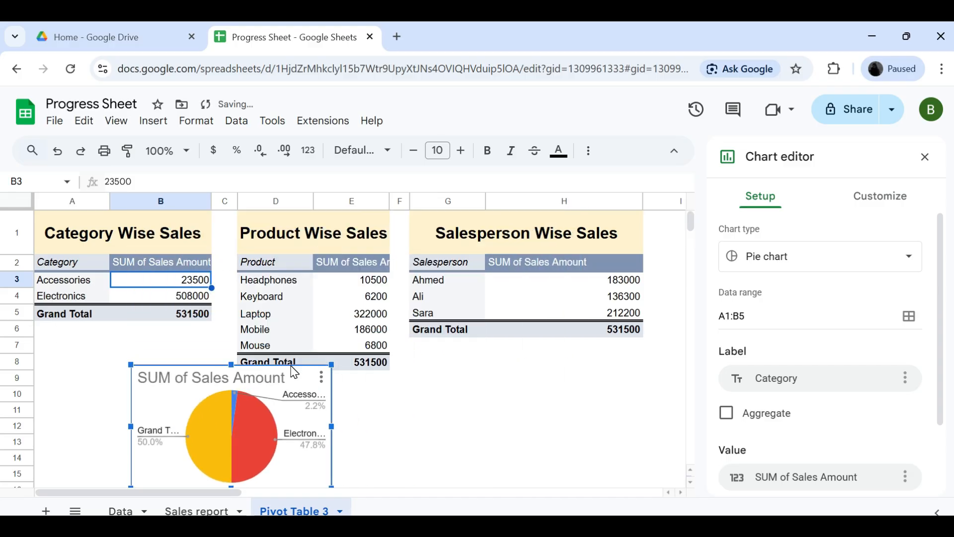
pyautogui.moveTo(178, 404); pyautogui.dragTo(82, 407)
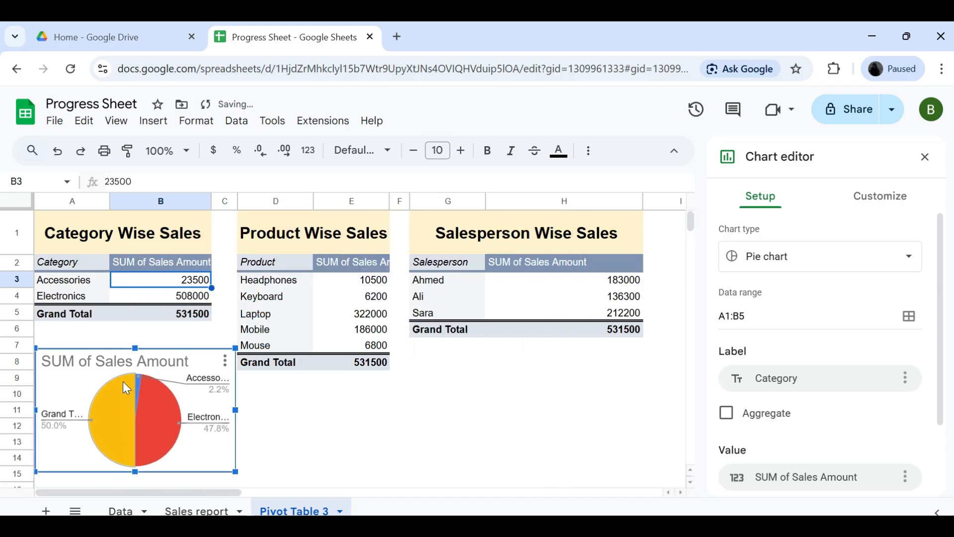
pyautogui.moveTo(235, 368); pyautogui.dragTo(226, 370)
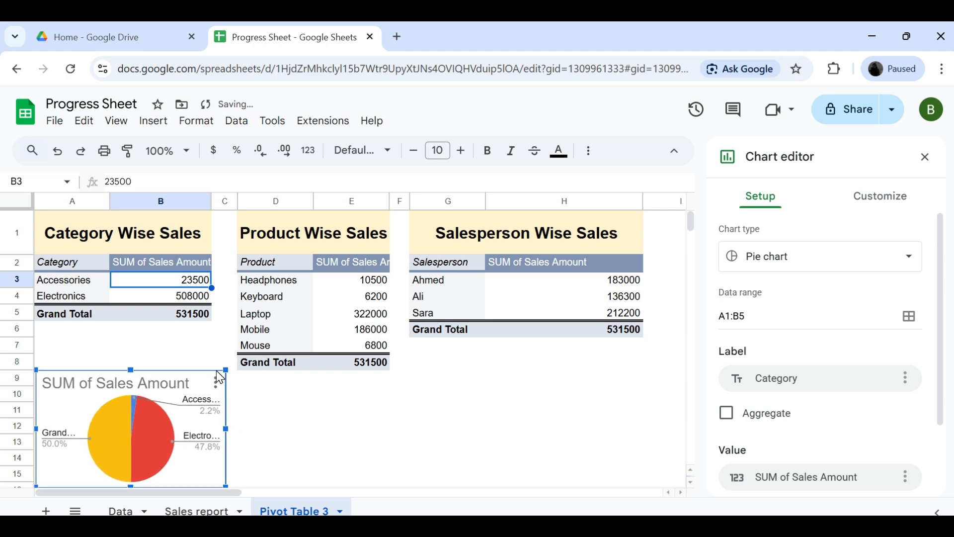
pyautogui.click(301, 400)
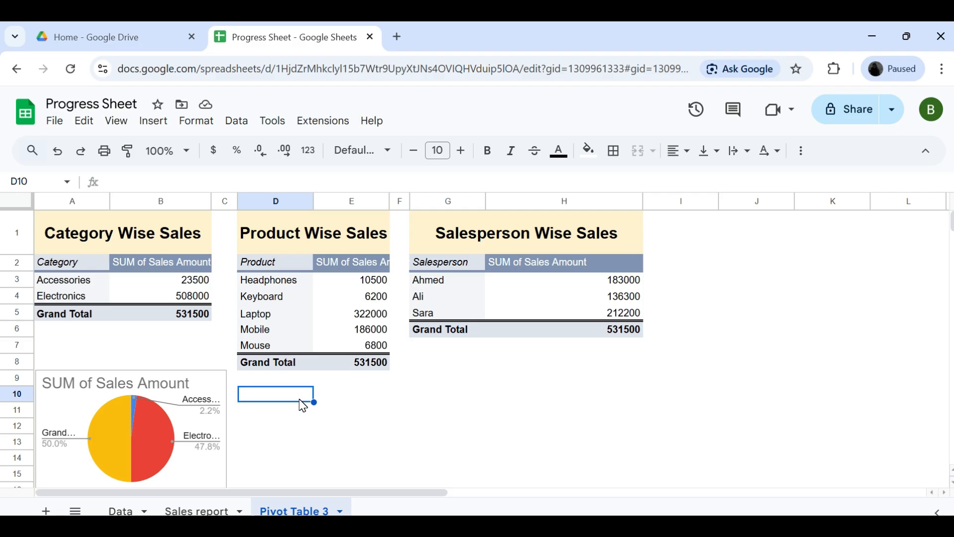
# Insert a chart from the Product Wise Sales pivot table and set its type to column chart.
pyautogui.click(316, 345)
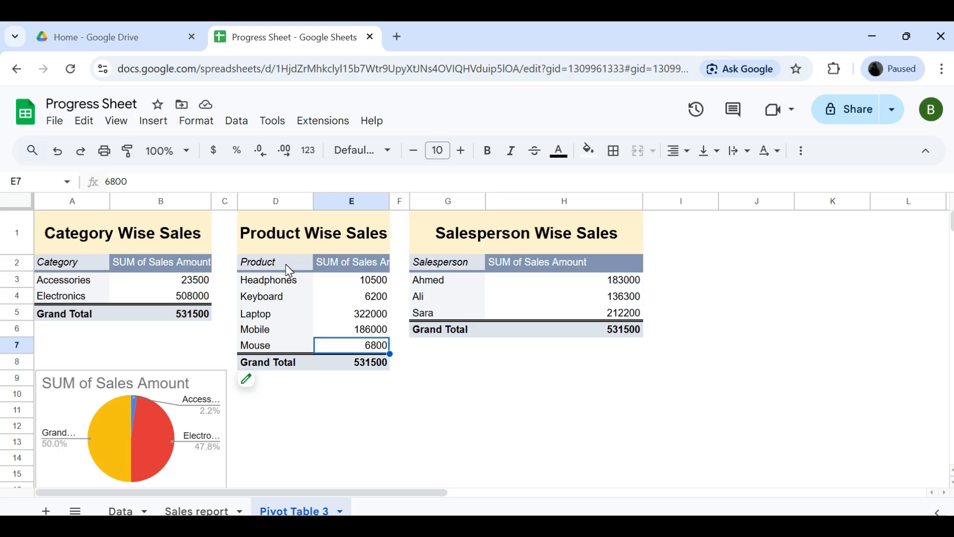
pyautogui.click(161, 128)
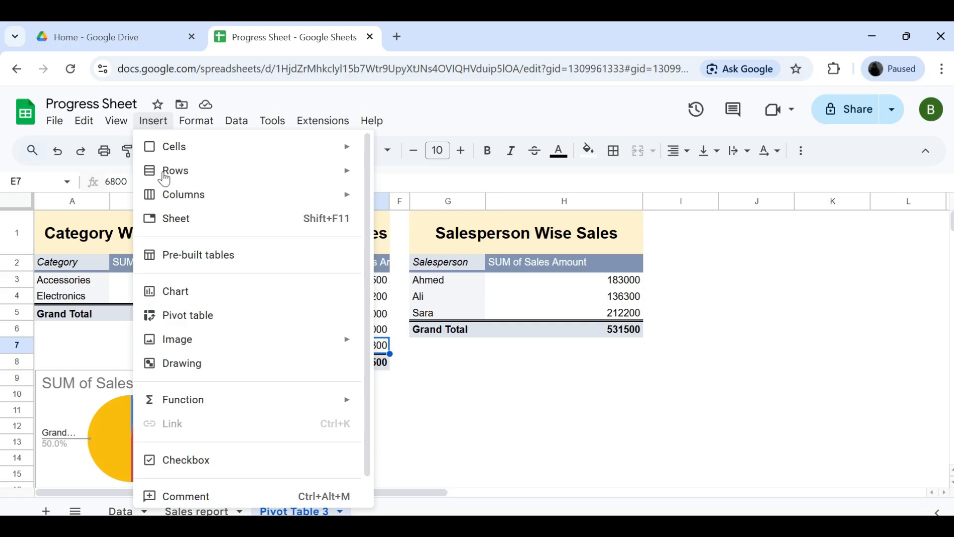
pyautogui.click(178, 296)
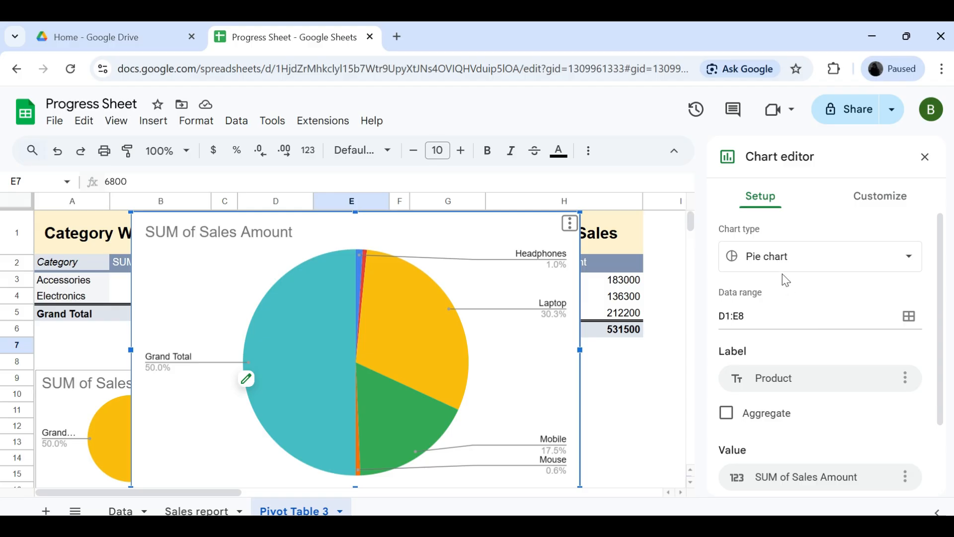
pyautogui.click(909, 263)
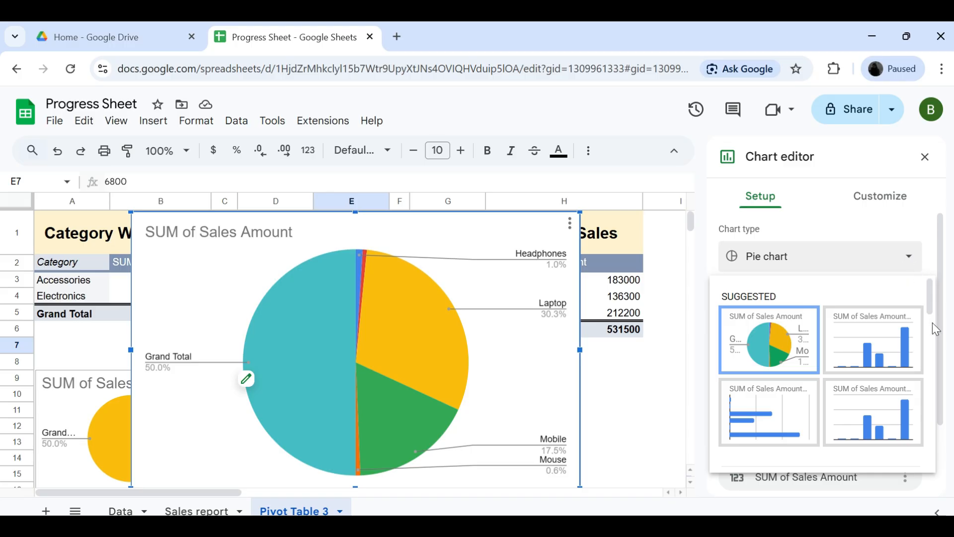
pyautogui.scroll(-4, 929, 344)
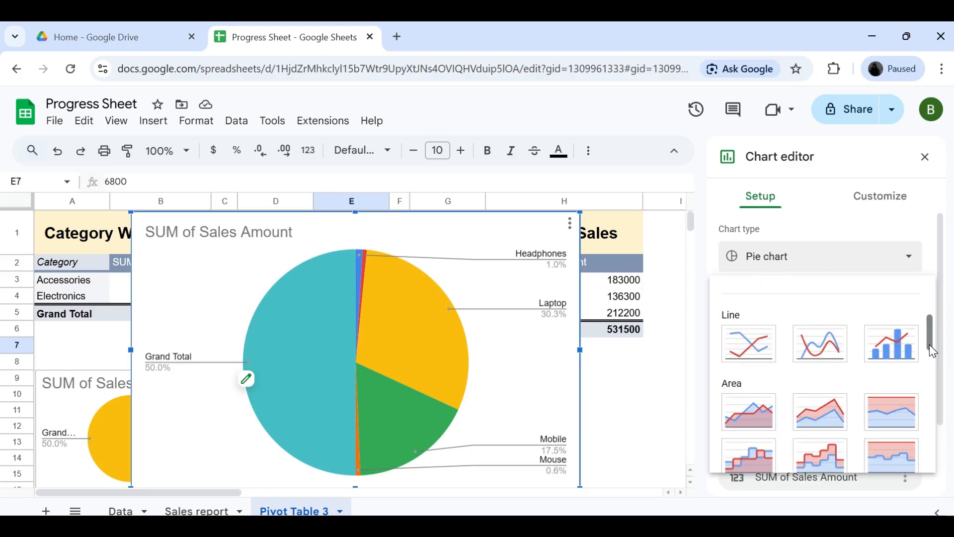
pyautogui.scroll(-3, 931, 398)
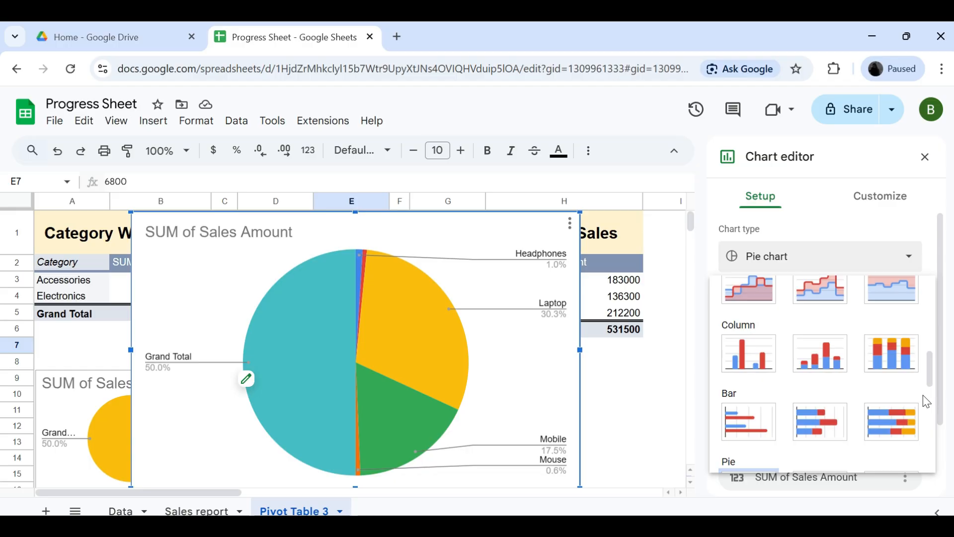
pyautogui.click(760, 365)
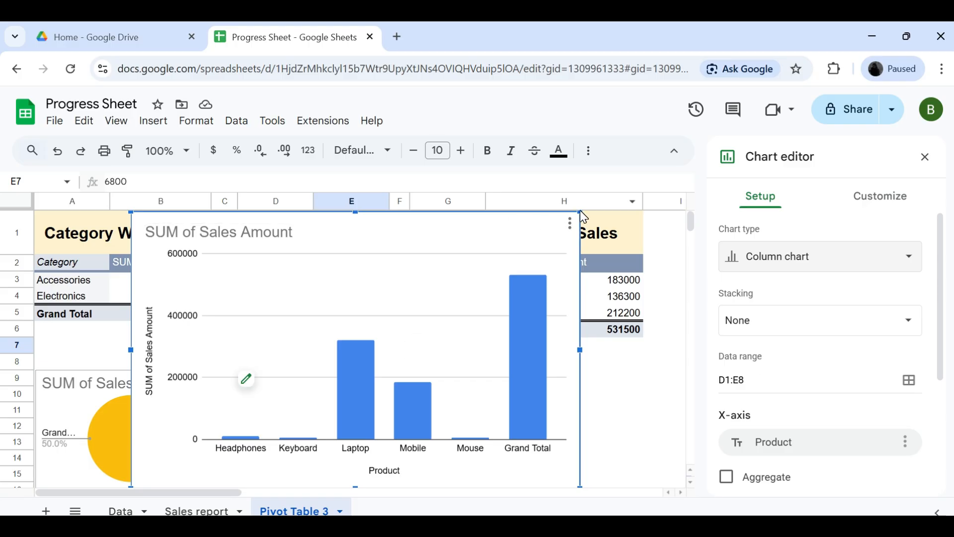
# Shrink the product column chart and place it under the Product Wise Sales table, beside the pie chart.
pyautogui.moveTo(580, 211); pyautogui.dragTo(342, 373)
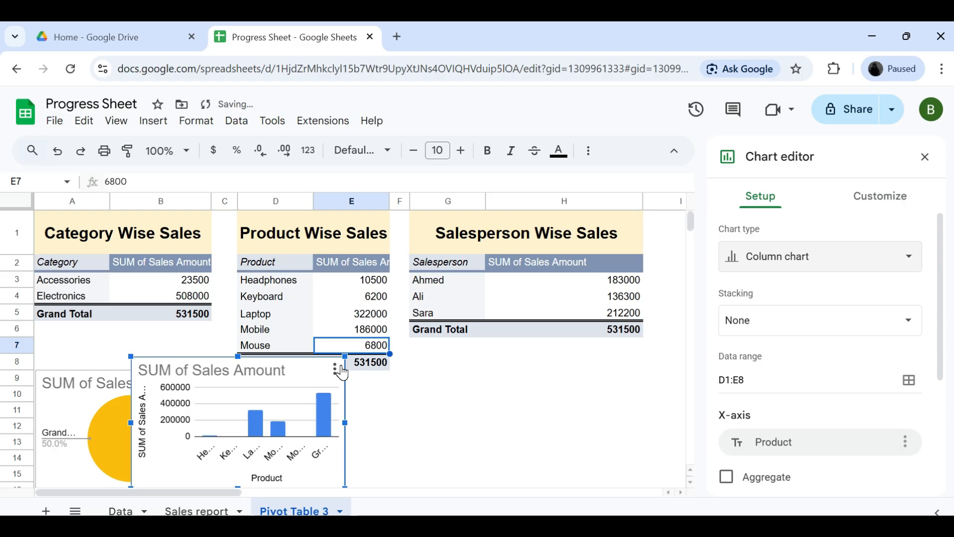
pyautogui.moveTo(168, 455); pyautogui.dragTo(273, 473)
pyautogui.click(522, 442)
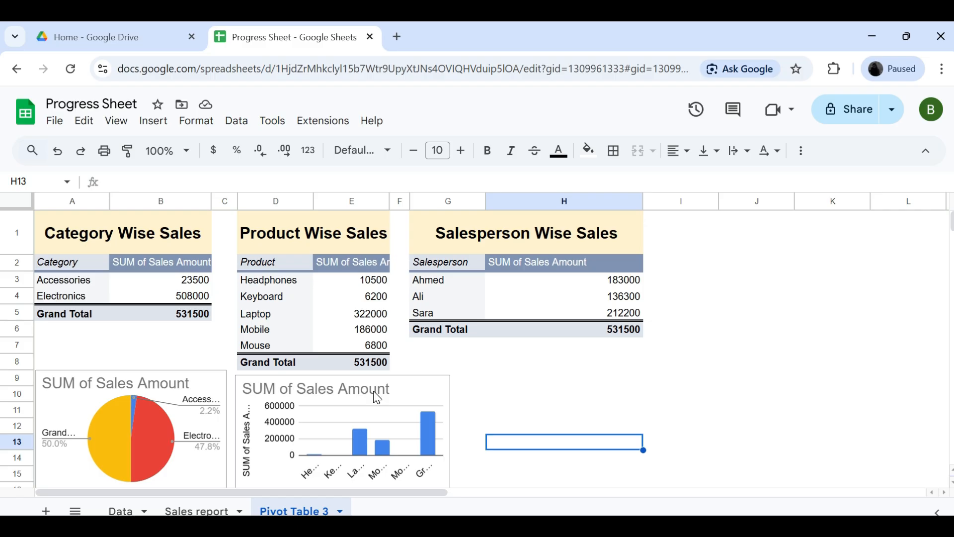
# Insert a chart from the Salesperson Wise Sales pivot table and set its type to bar chart.
pyautogui.moveTo(481, 336)
pyautogui.click(425, 298)
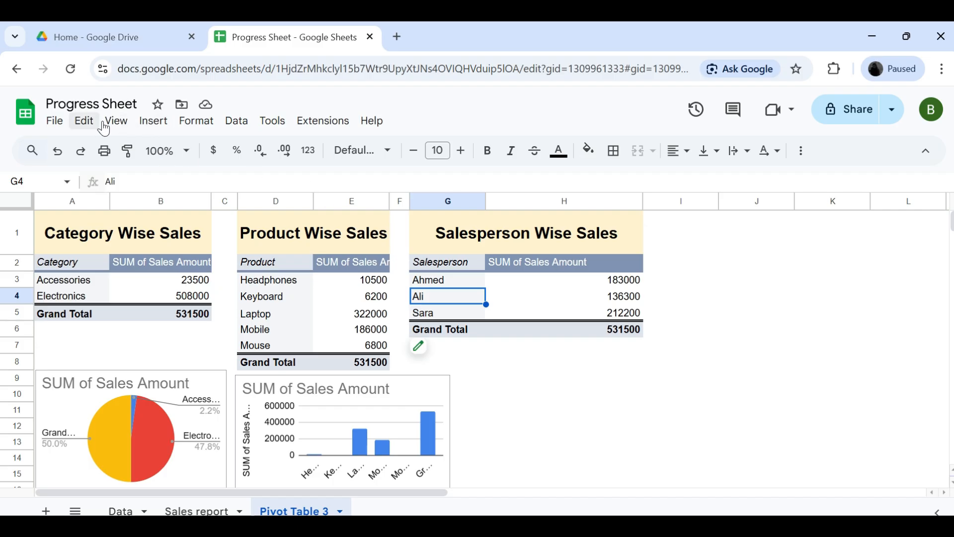
pyautogui.click(158, 124)
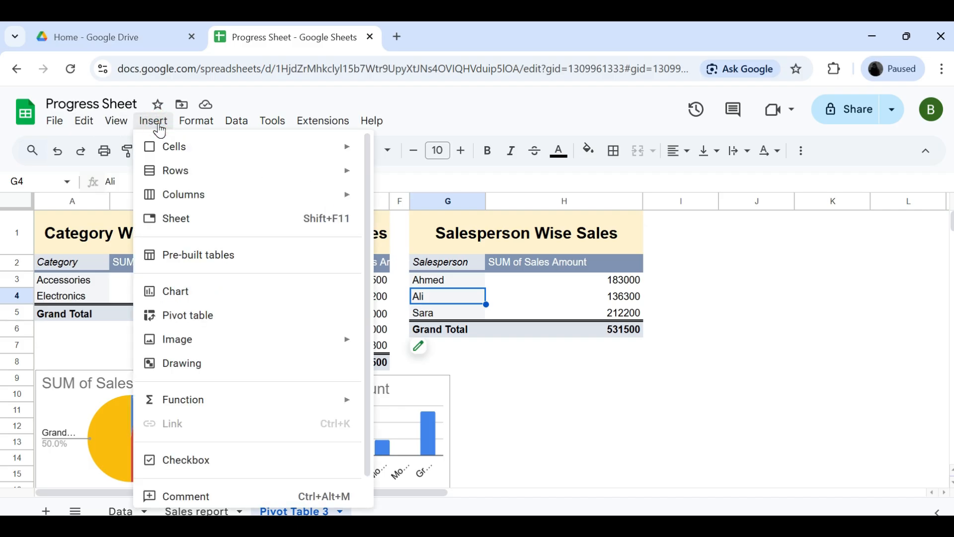
pyautogui.click(193, 298)
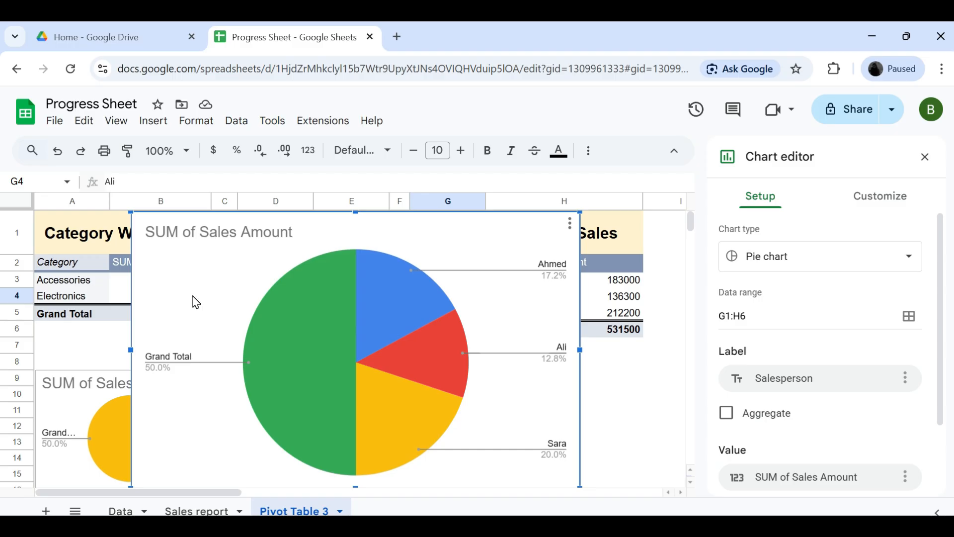
pyautogui.click(847, 270)
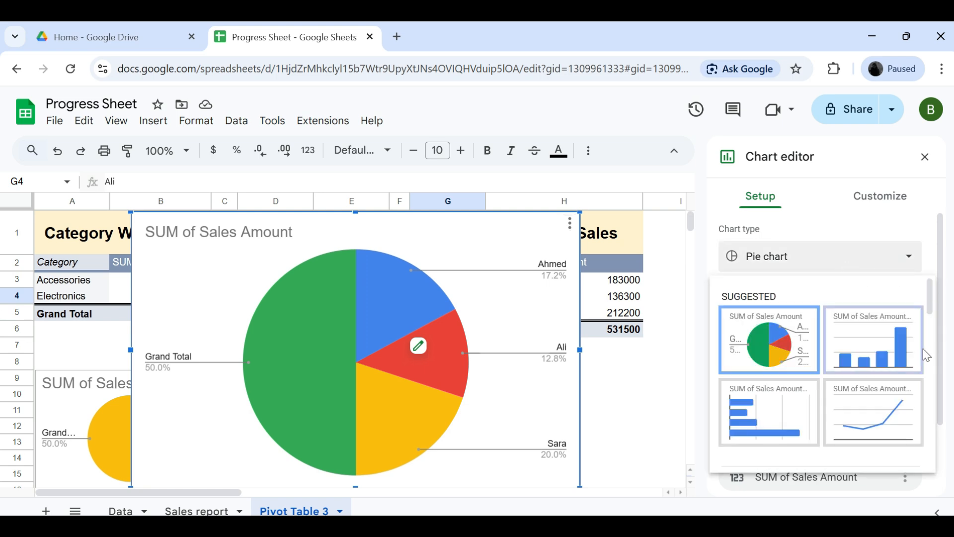
pyautogui.scroll(-3, 927, 358)
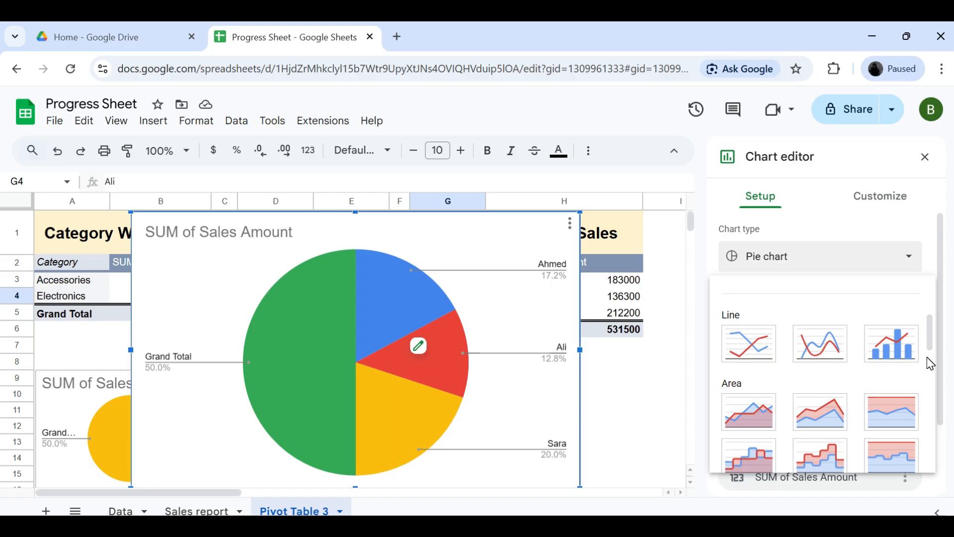
pyautogui.scroll(-3, 930, 364)
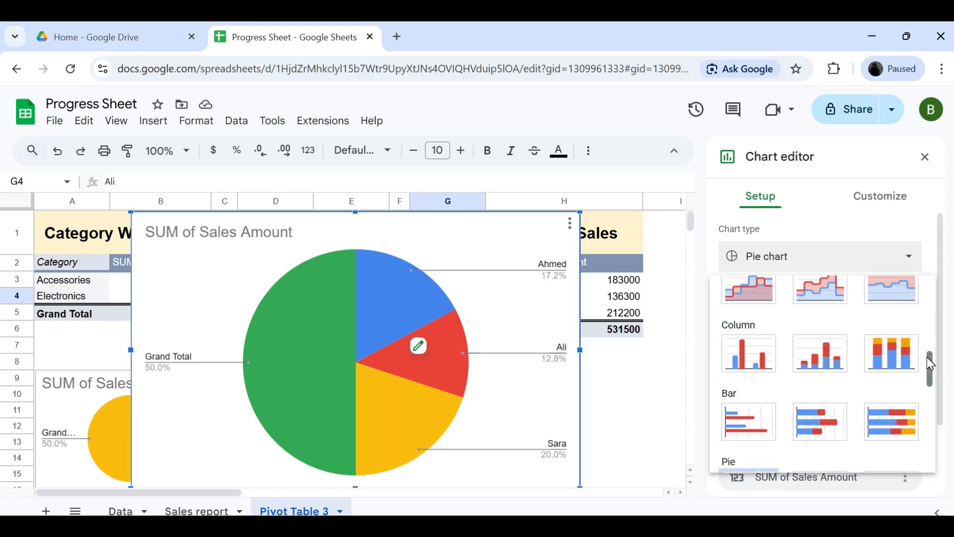
pyautogui.click(749, 432)
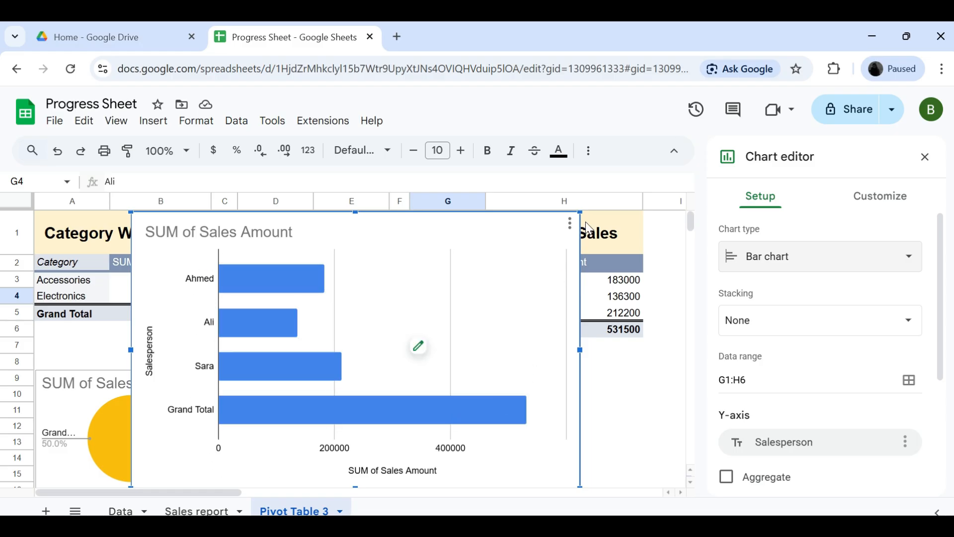
# Shrink the salesperson bar chart and place it under the Salesperson Wise Sales table, beside the column chart.
pyautogui.moveTo(581, 219); pyautogui.dragTo(341, 389)
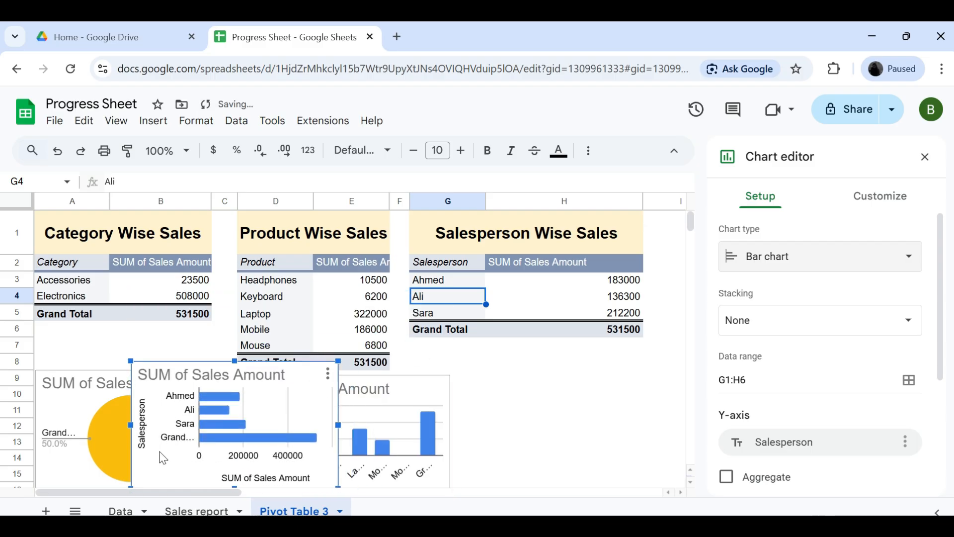
pyautogui.moveTo(193, 468); pyautogui.dragTo(487, 487)
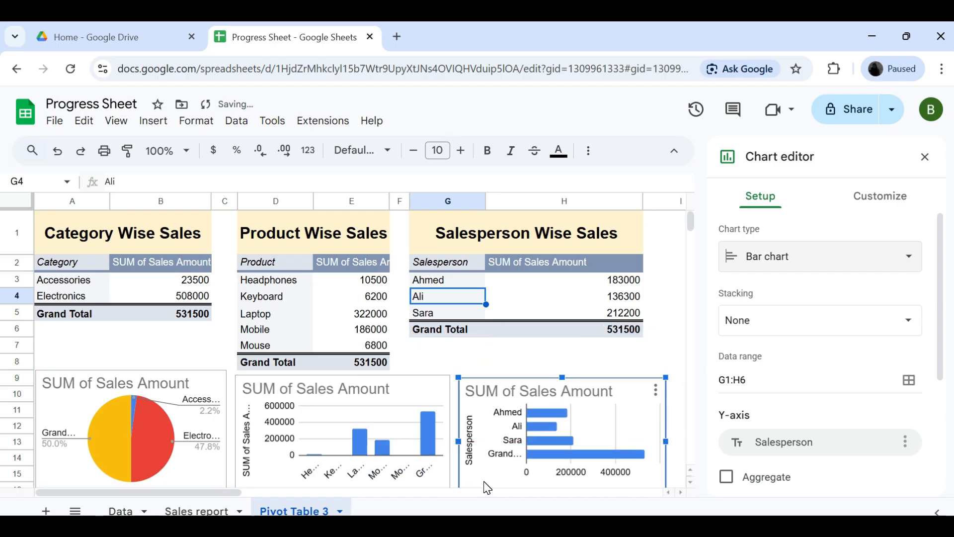